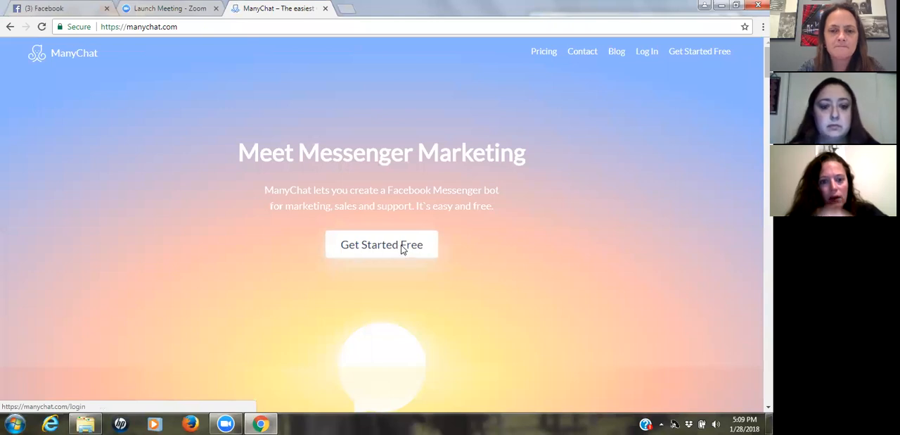
# - Sign in to ManyChat for free with the Facebook account, allow the requested permissions and connect the listed Facebook page
pyautogui.click(403, 249)
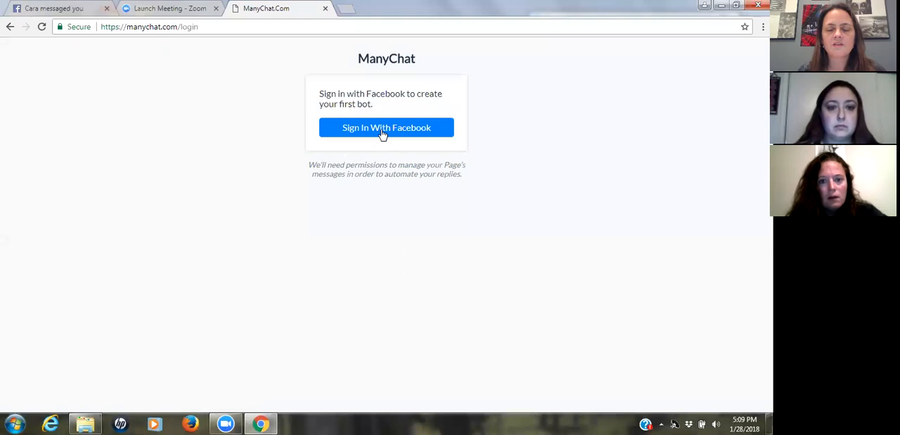
pyautogui.click(382, 134)
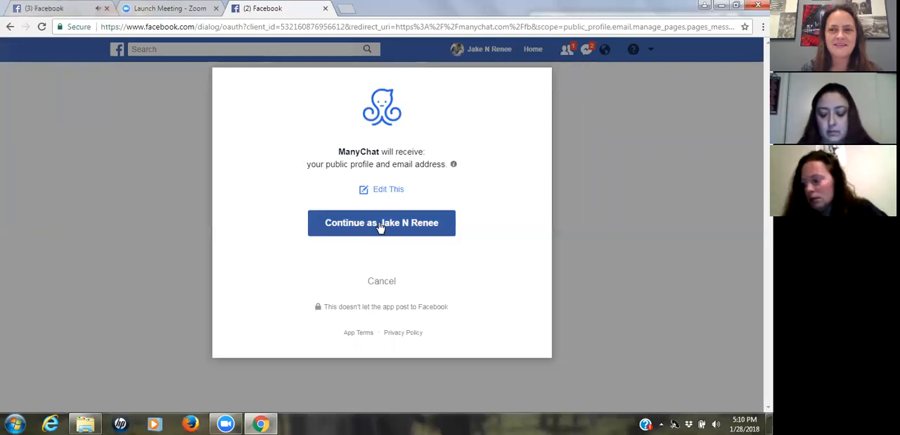
pyautogui.click(380, 223)
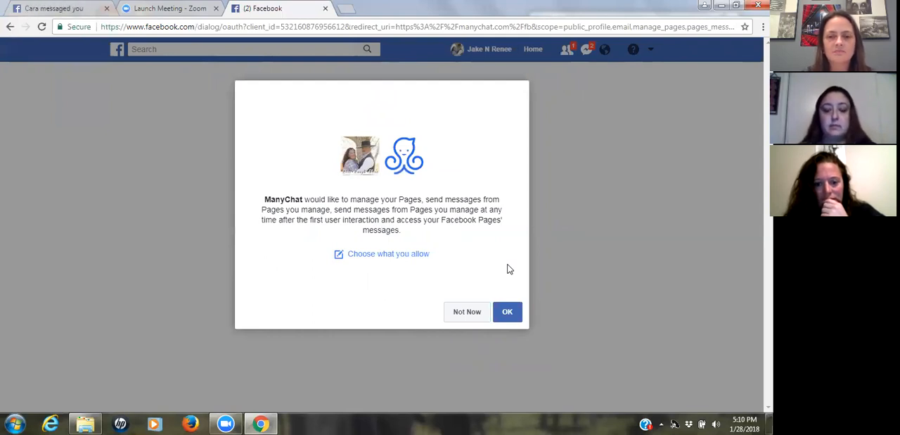
pyautogui.click(505, 316)
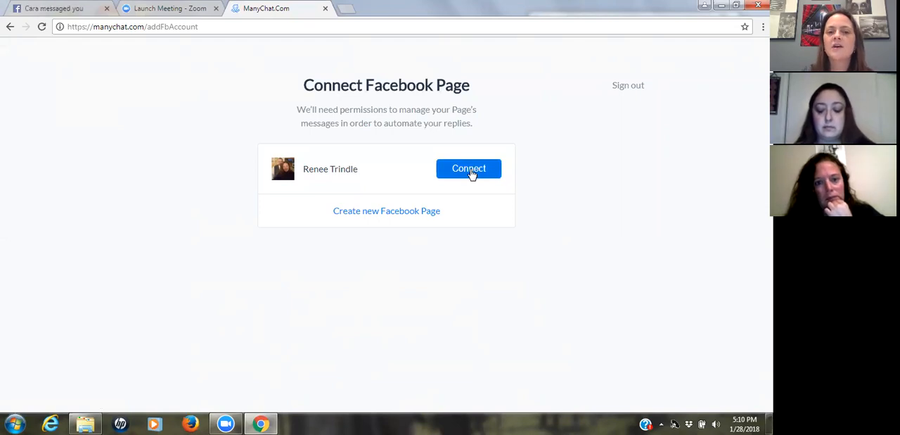
pyautogui.click(471, 172)
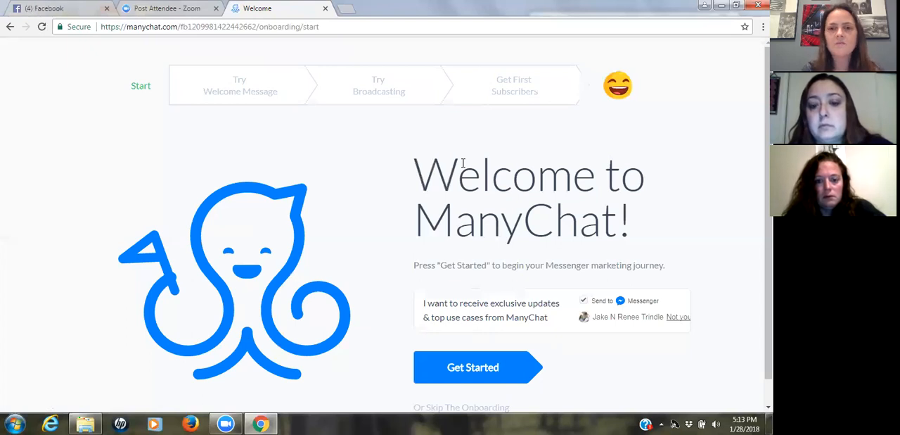
# - Start the ManyChat onboarding and skip its Try Welcome Message and Try Broadcasting steps
pyautogui.click(455, 371)
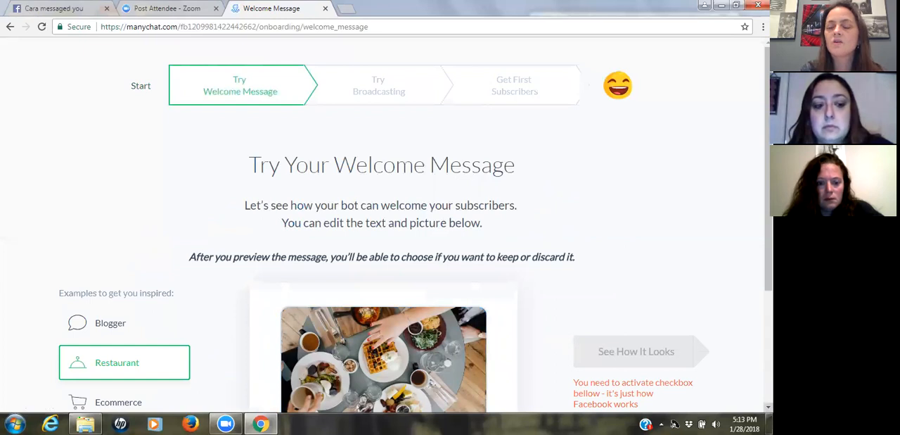
pyautogui.scroll(-2, 383, 225)
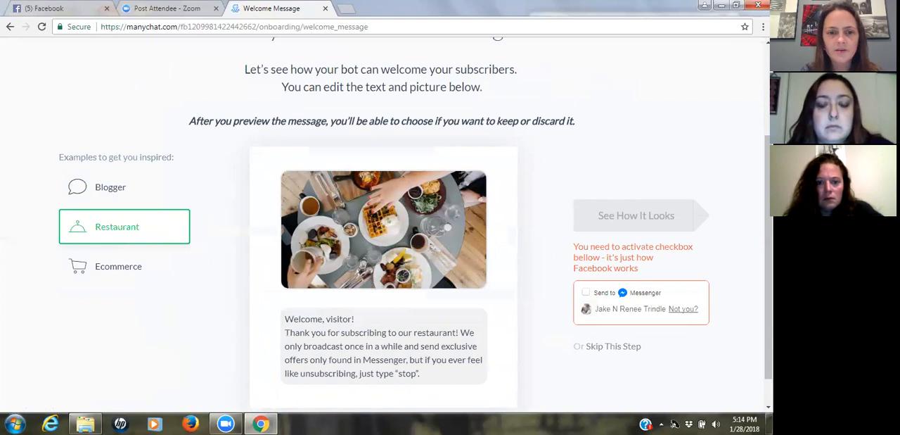
pyautogui.scroll(2, 383, 225)
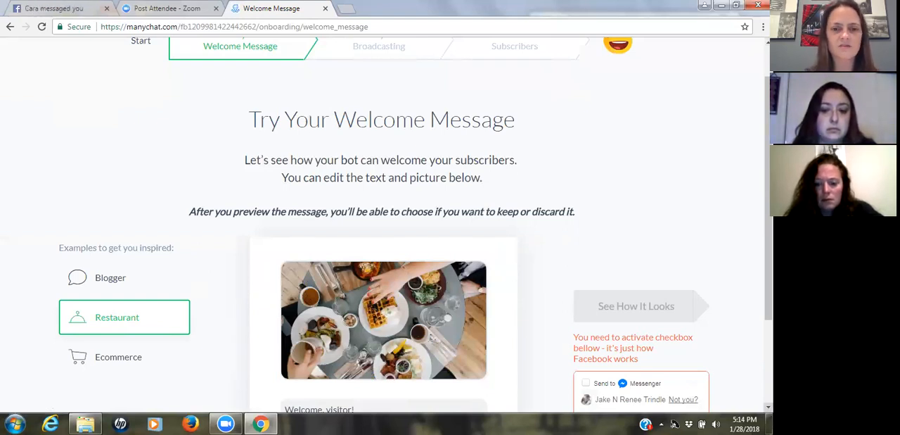
pyautogui.scroll(-1, 415, 225)
pyautogui.scroll(-1, 586, 324)
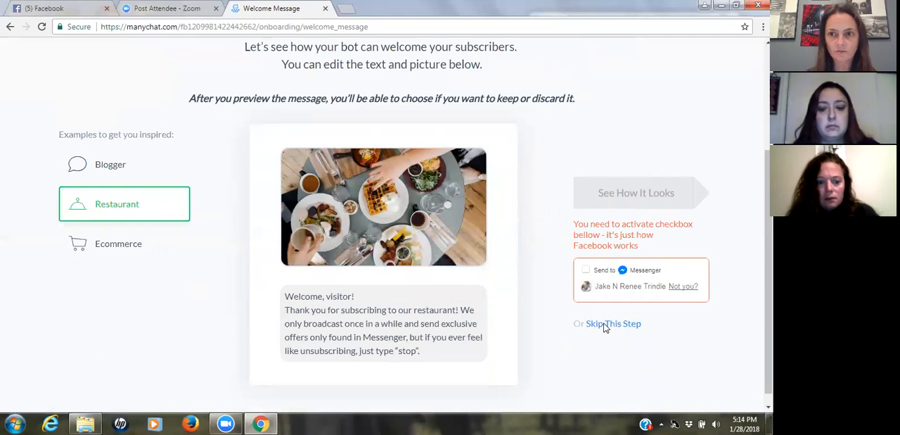
pyautogui.click(605, 326)
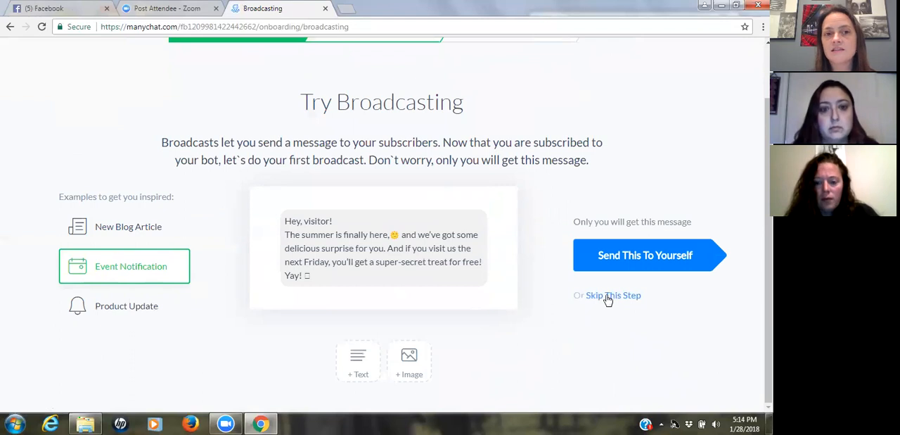
pyautogui.click(607, 297)
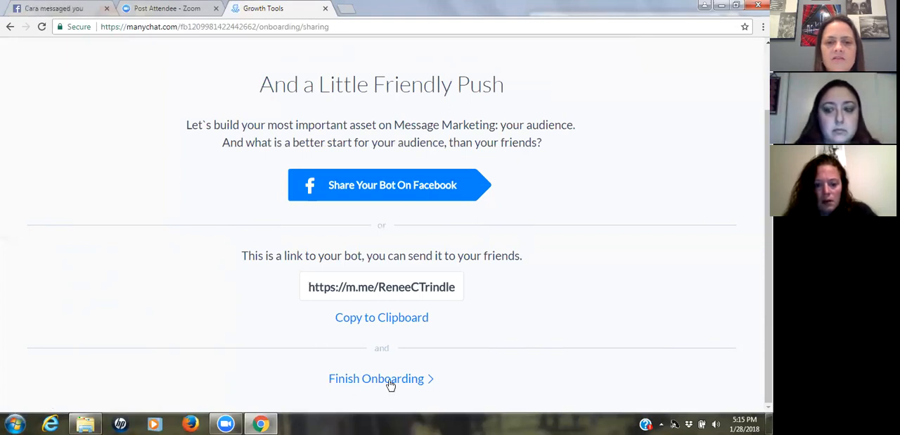
# - Copy the bot's share link and finish the onboarding through to the dashboard
pyautogui.click(398, 320)
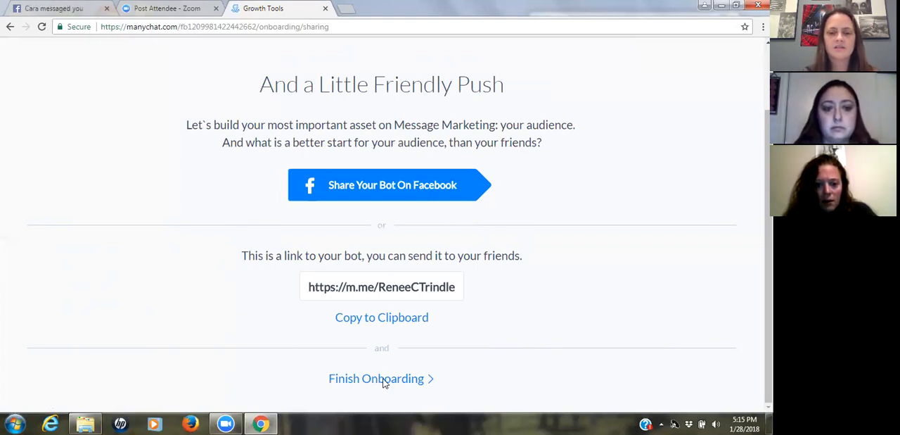
pyautogui.click(385, 381)
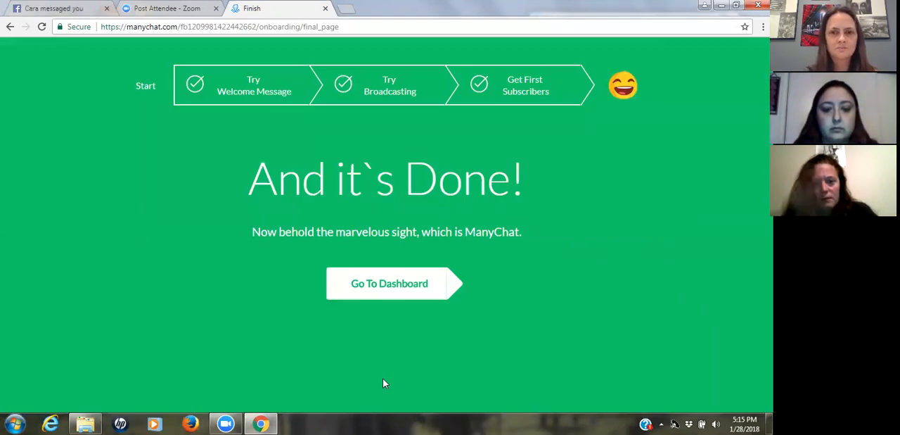
pyautogui.click(385, 291)
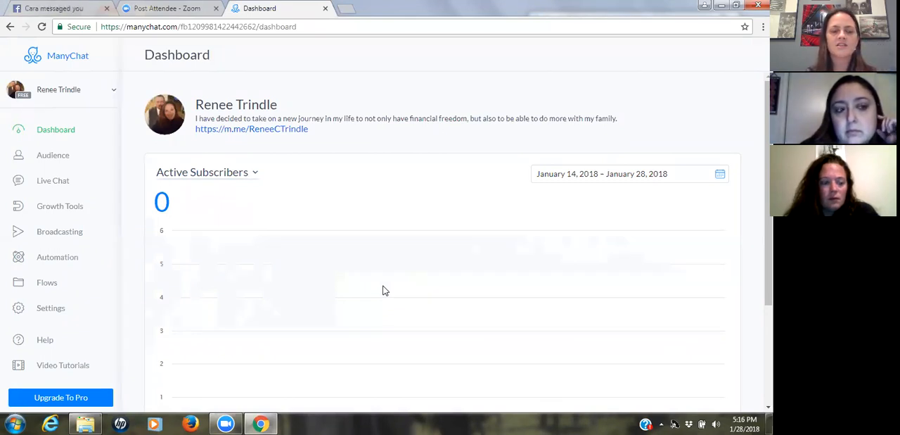
# - Insert the First Name variable with the fallback "There" into the text of the automated Welcome Message
pyautogui.click(68, 262)
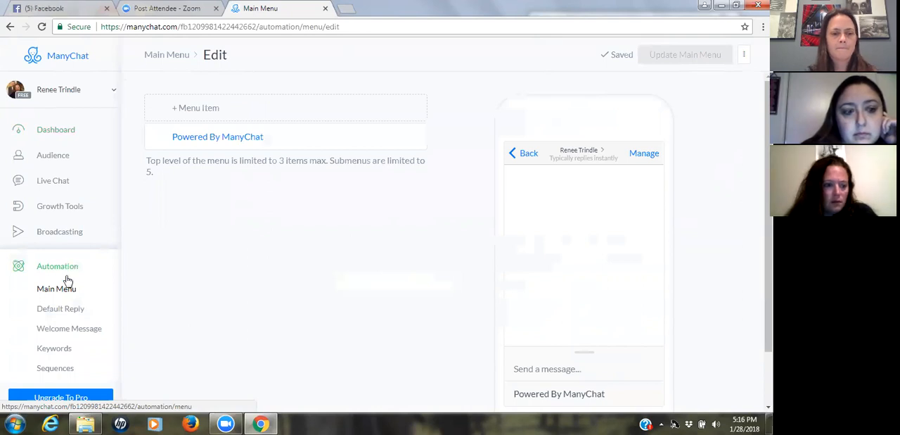
pyautogui.click(69, 328)
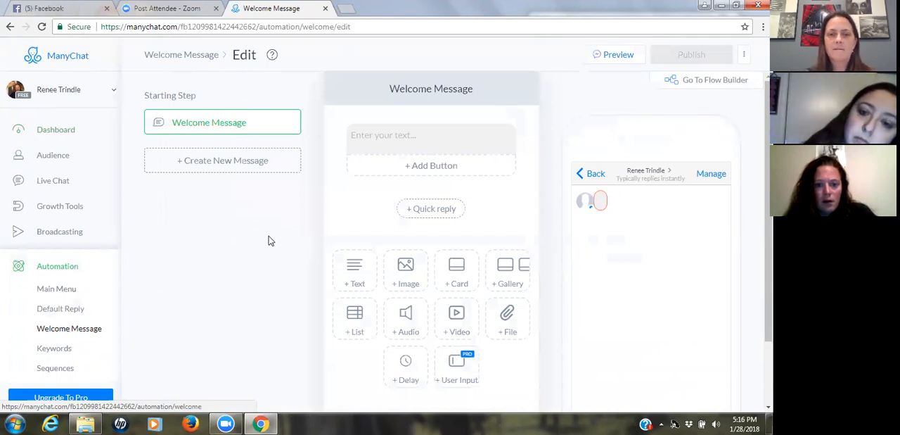
pyautogui.click(422, 132)
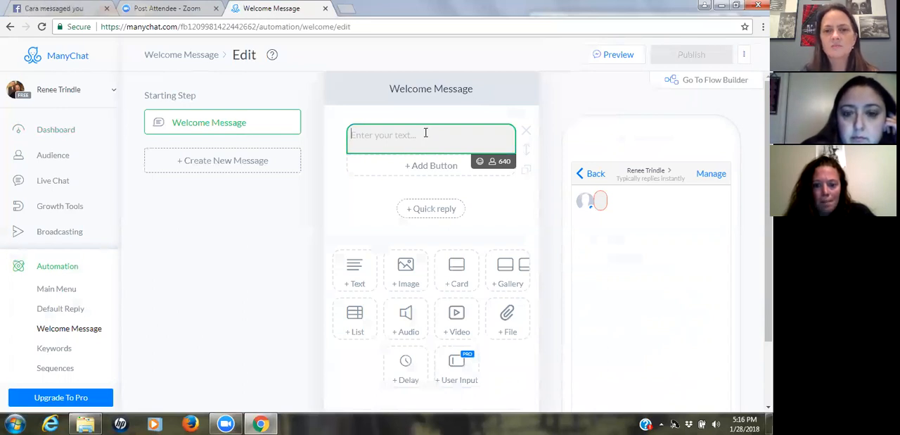
pyautogui.click(492, 163)
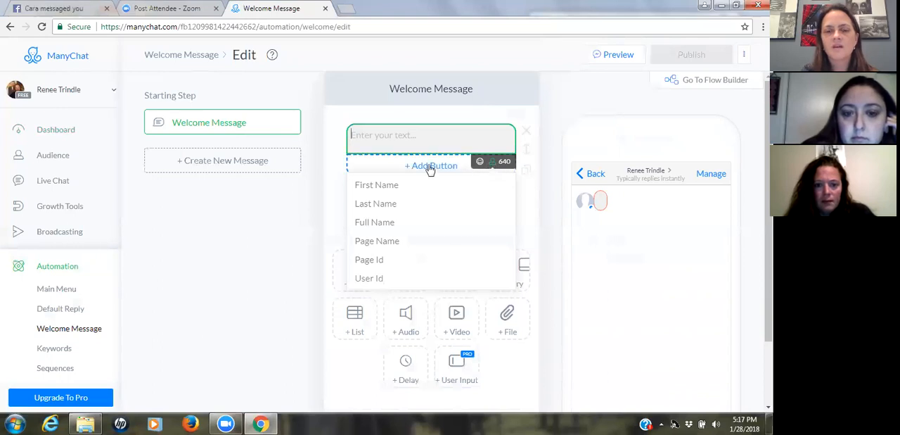
pyautogui.click(390, 185)
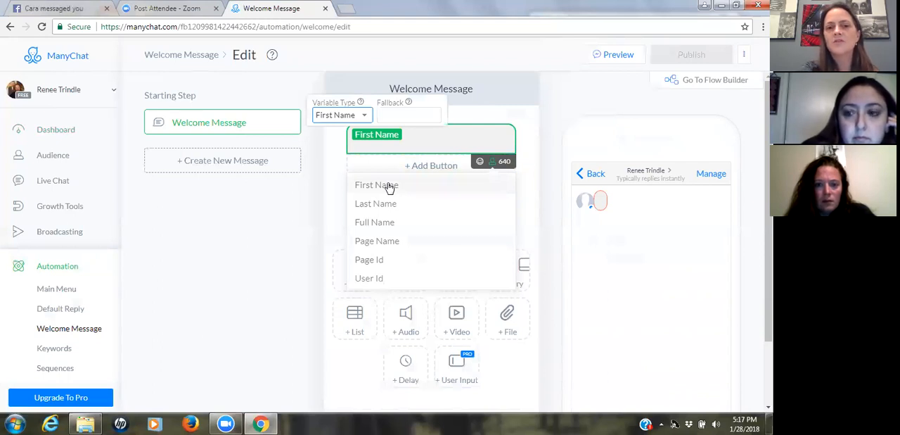
pyautogui.click(404, 116)
pyautogui.write('There')
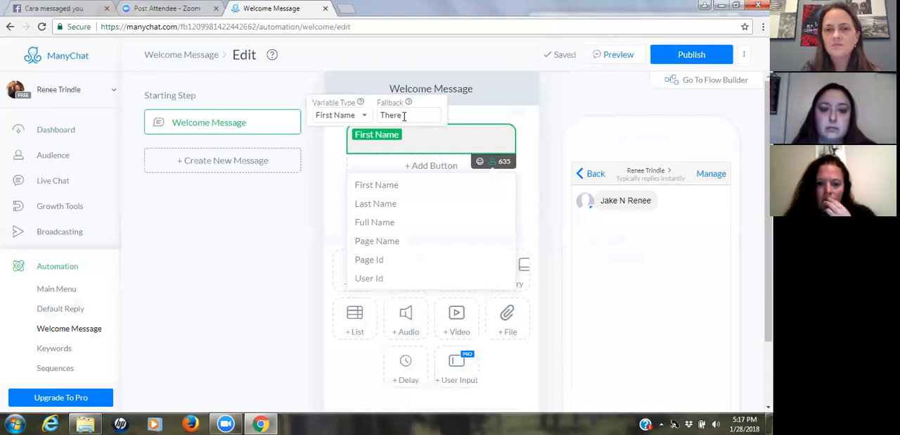
pyautogui.press('Return')
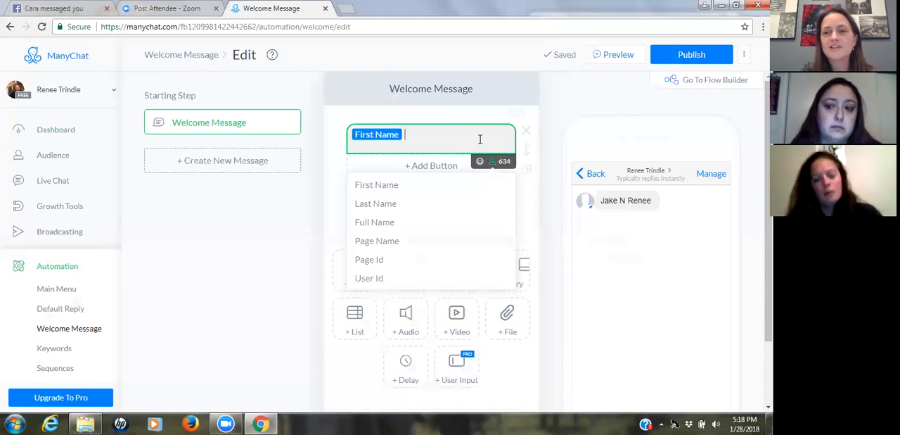
# - Write "I see that you are looking for something to do to get out of the 9-5" after the First Name variable
pyautogui.write('I see th')
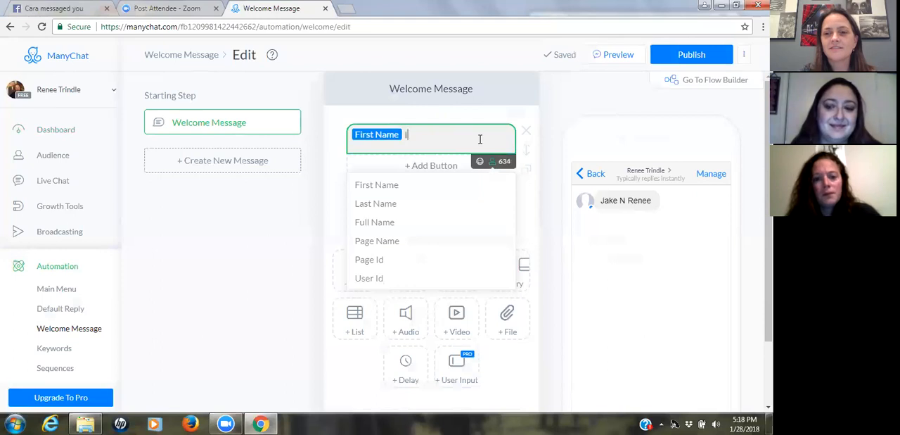
pyautogui.write('a')
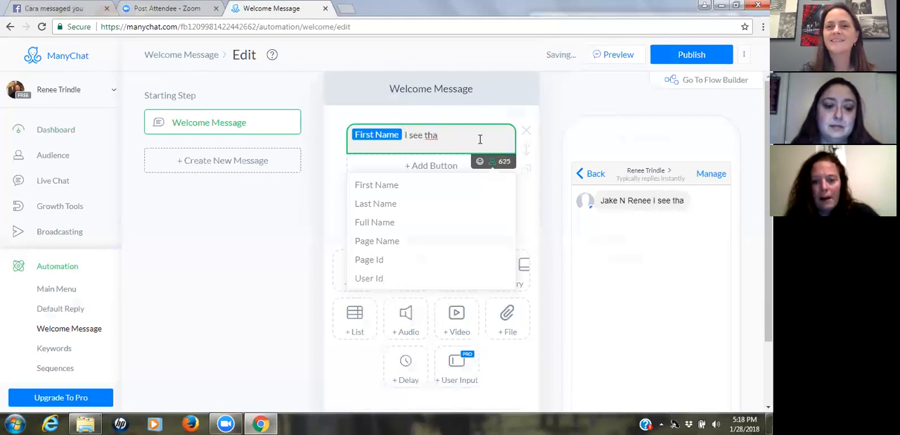
pyautogui.write('t ')
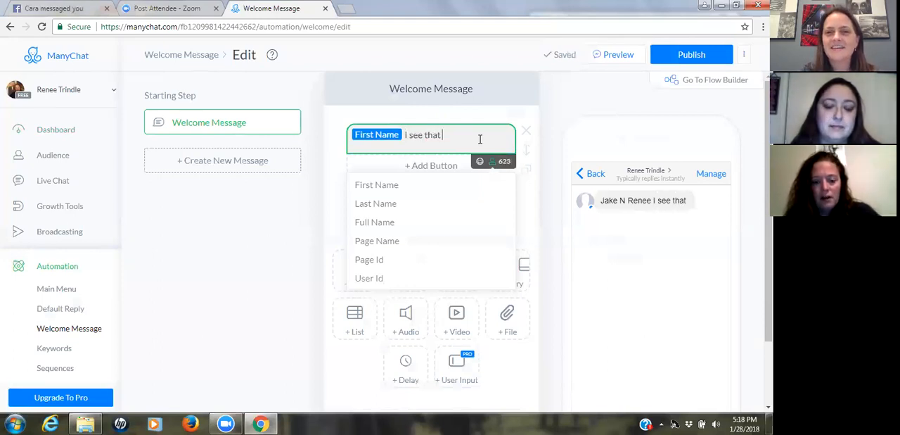
pyautogui.write('you sra')
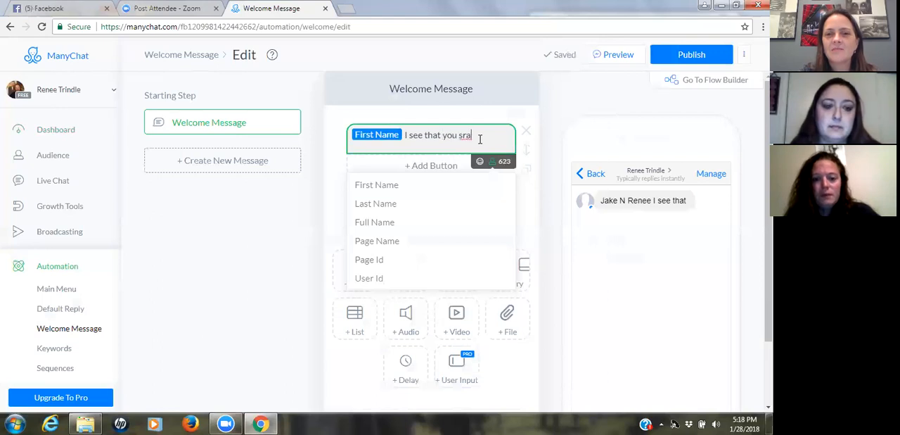
pyautogui.press('BackSpace')
pyautogui.press('BackSpace')
pyautogui.press('BackSpace')
pyautogui.write('a')
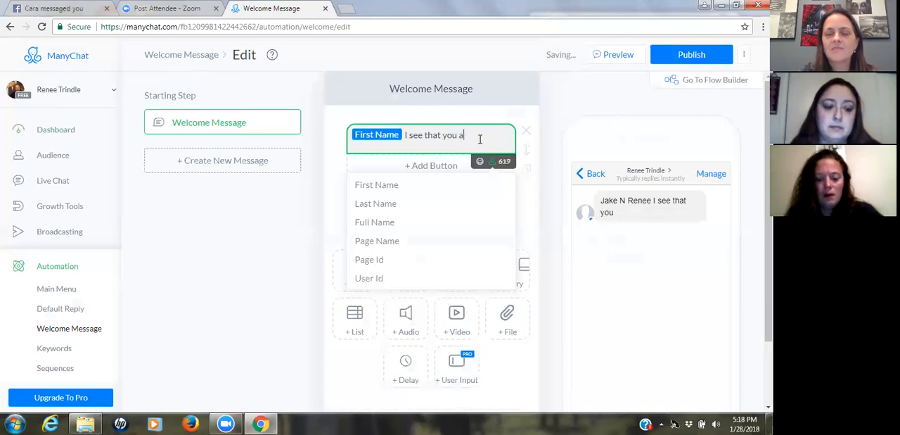
pyautogui.write('re looking g')
pyautogui.press('BackSpace')
pyautogui.write('for ')
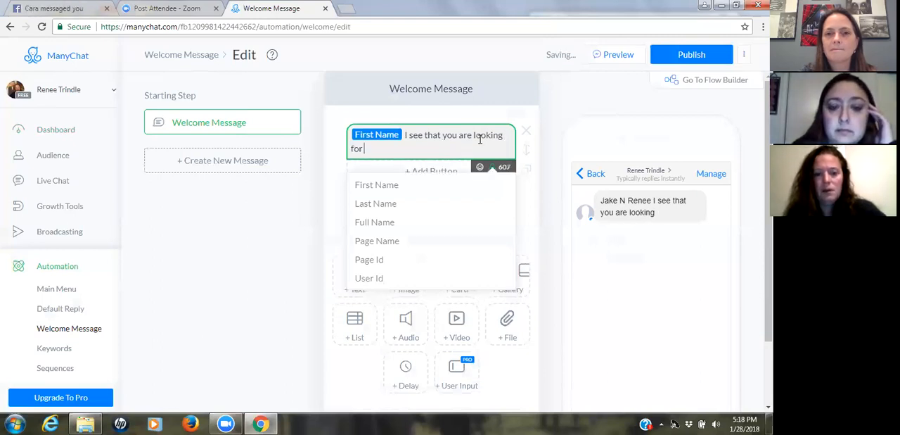
pyautogui.write('something to ')
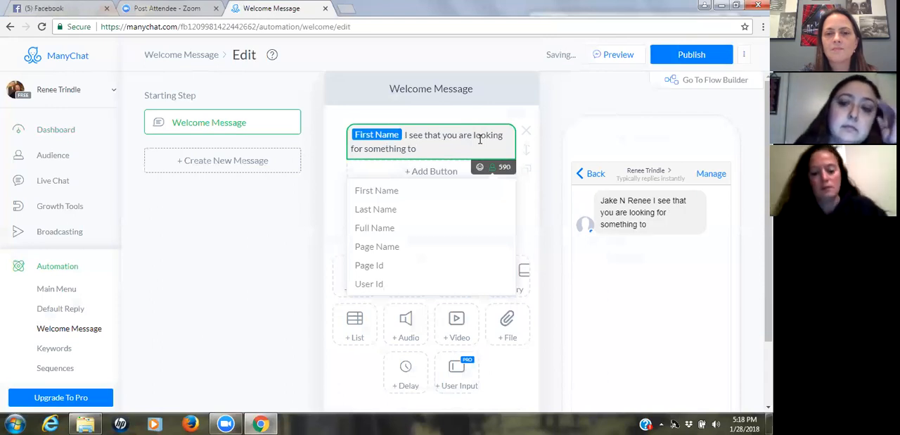
pyautogui.write('do to get out of')
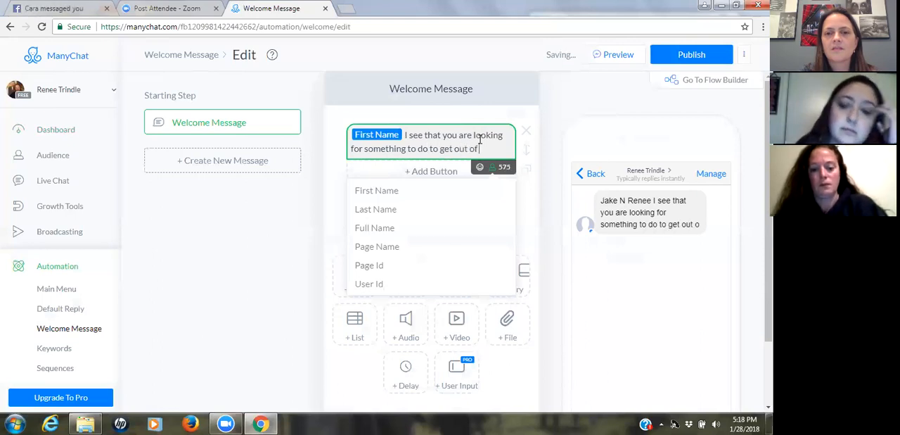
pyautogui.write(' the 9-')
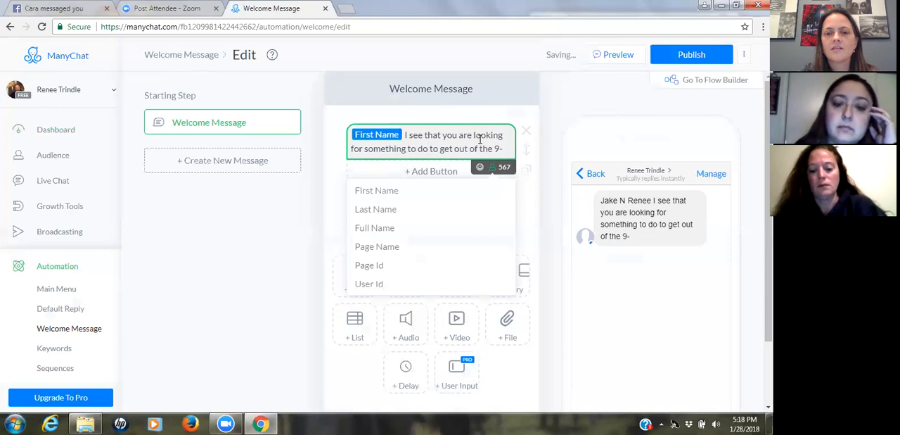
pyautogui.write('5')
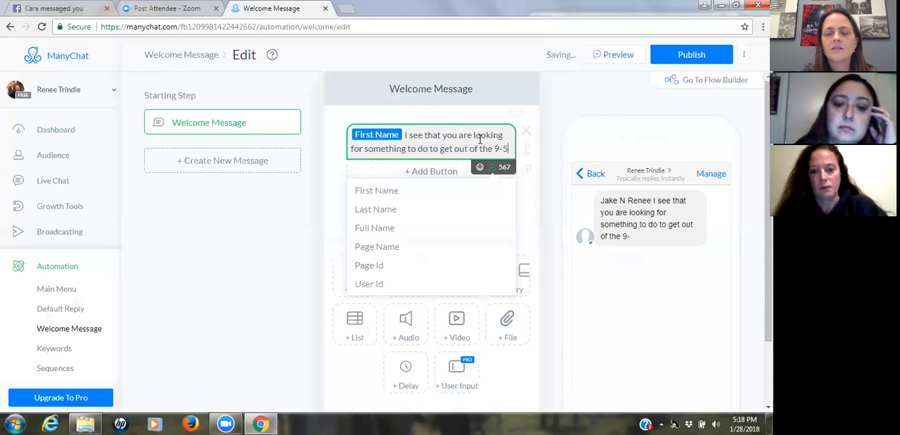
pyautogui.write('. I')
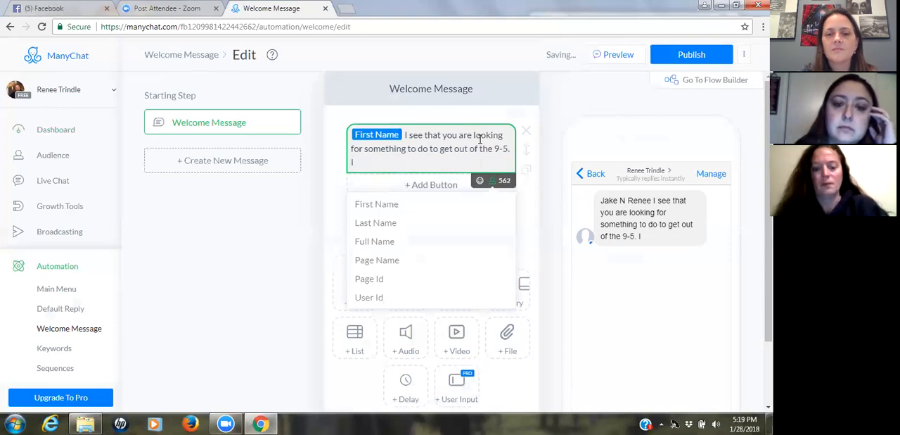
pyautogui.write(' am here')
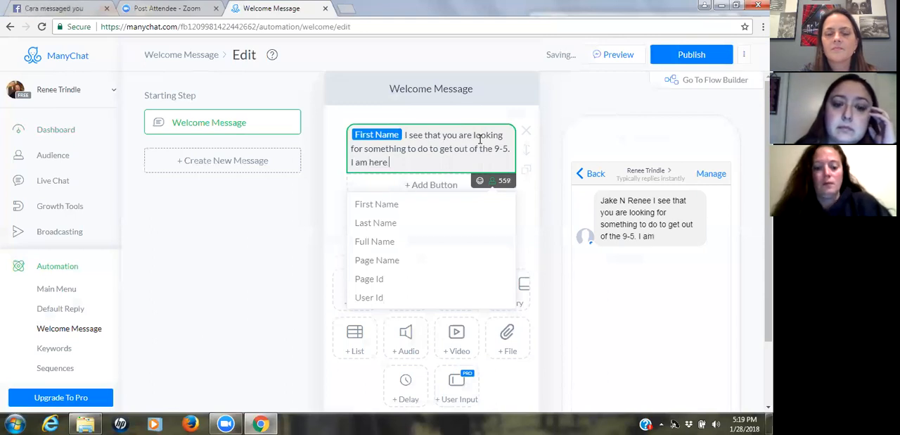
pyautogui.write(' to hel')
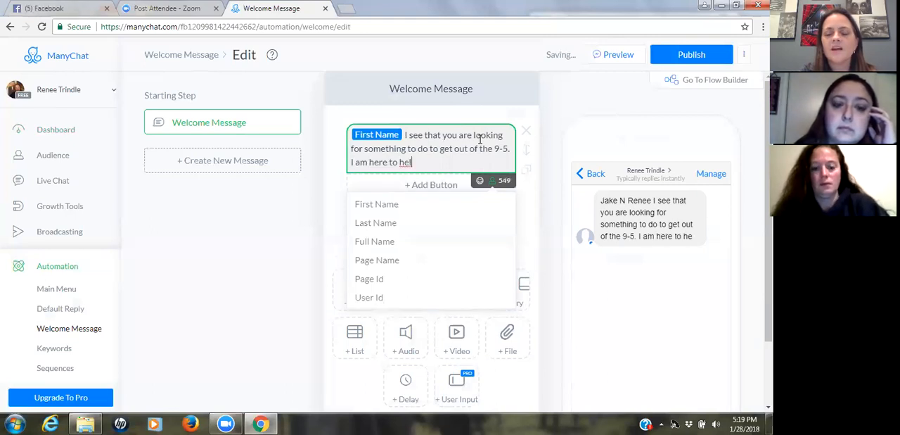
pyautogui.write('p you')
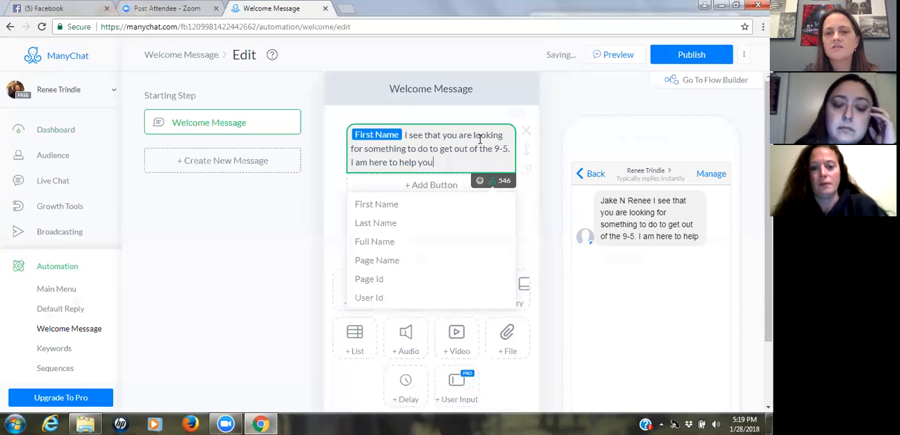
pyautogui.write(' with that')
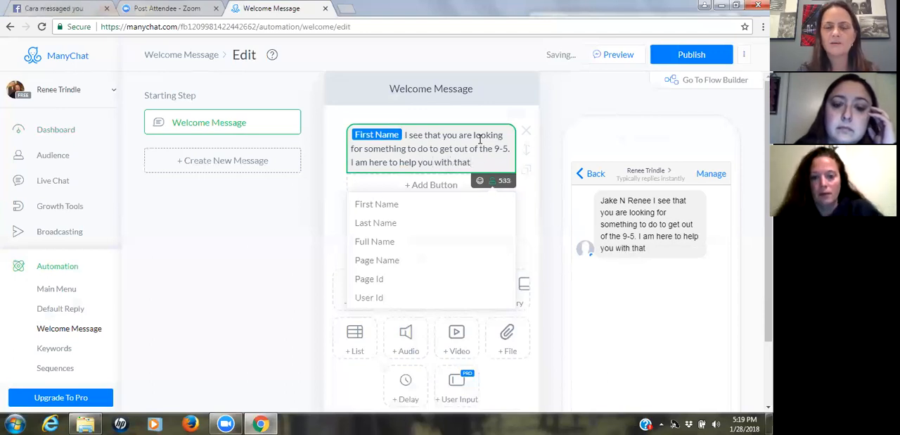
pyautogui.write('!')
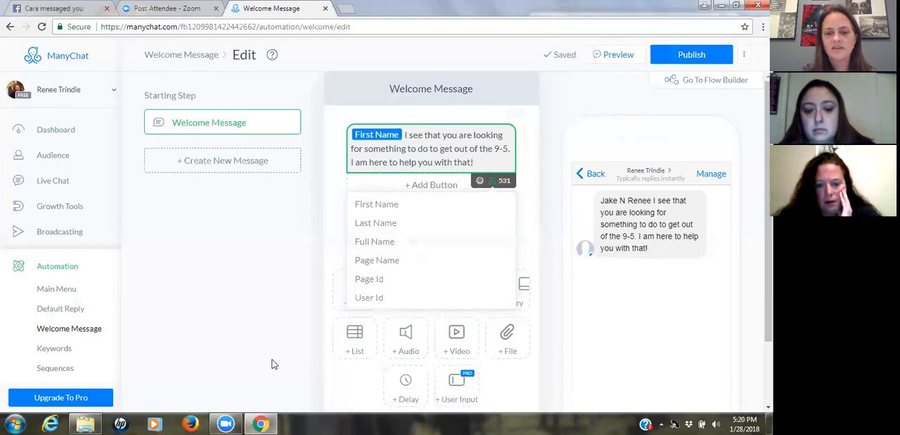
# - Add a 15-second typing delay to the Welcome Message and move it above the text block
pyautogui.click(408, 384)
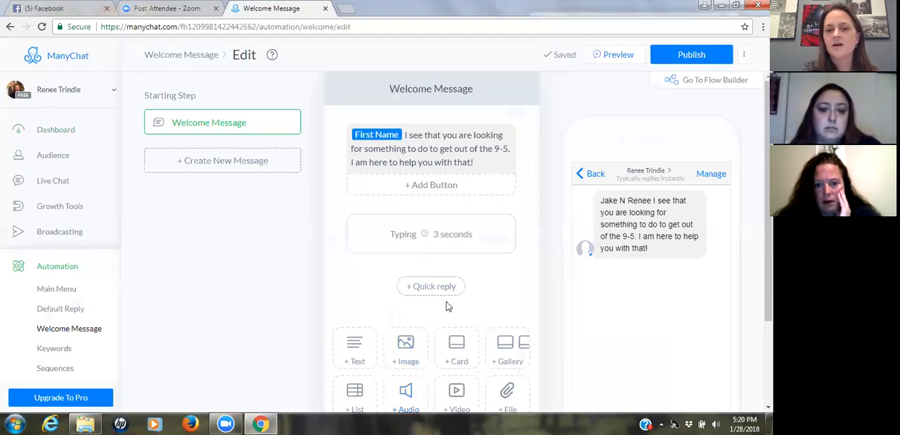
pyautogui.click(473, 243)
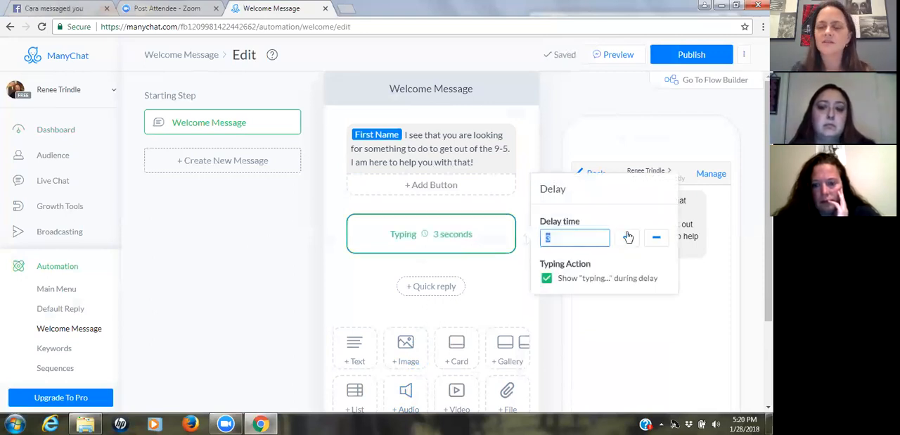
pyautogui.click(628, 242)
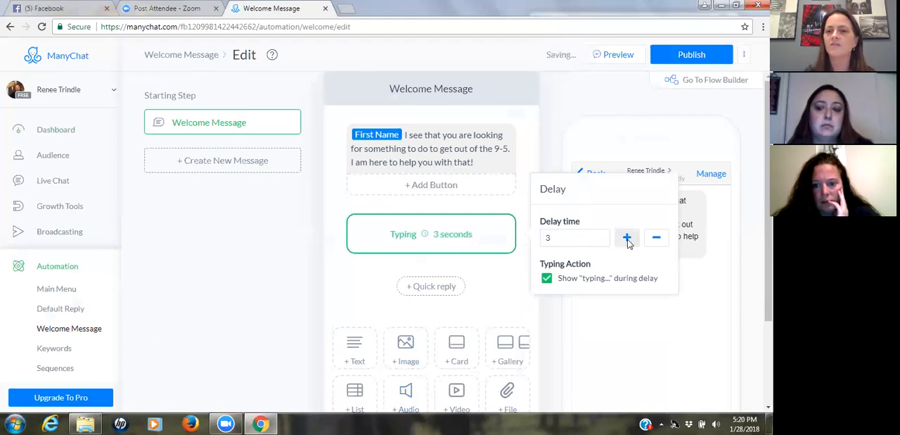
pyautogui.click(627, 238)
pyautogui.click(627, 238)
pyautogui.click(626, 238)
pyautogui.click(627, 238)
pyautogui.click(627, 238)
pyautogui.click(627, 238)
pyautogui.click(627, 237)
pyautogui.click(627, 238)
pyautogui.click(627, 238)
pyautogui.click(627, 238)
pyautogui.click(627, 237)
pyautogui.click(626, 237)
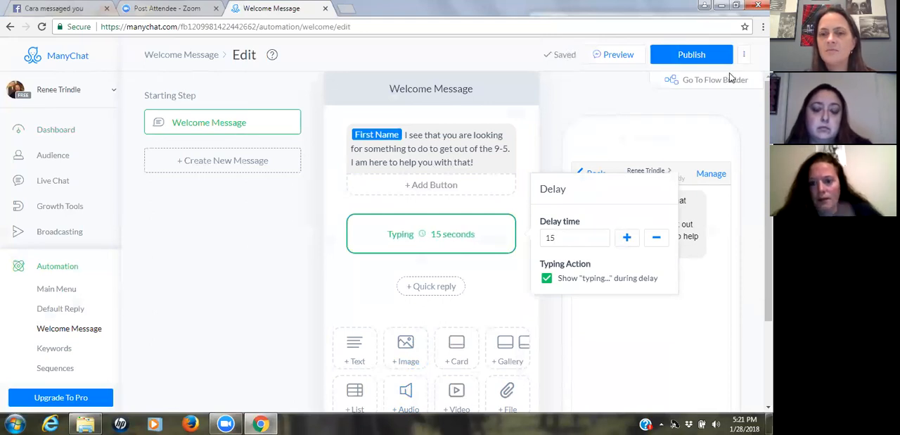
pyautogui.click(610, 347)
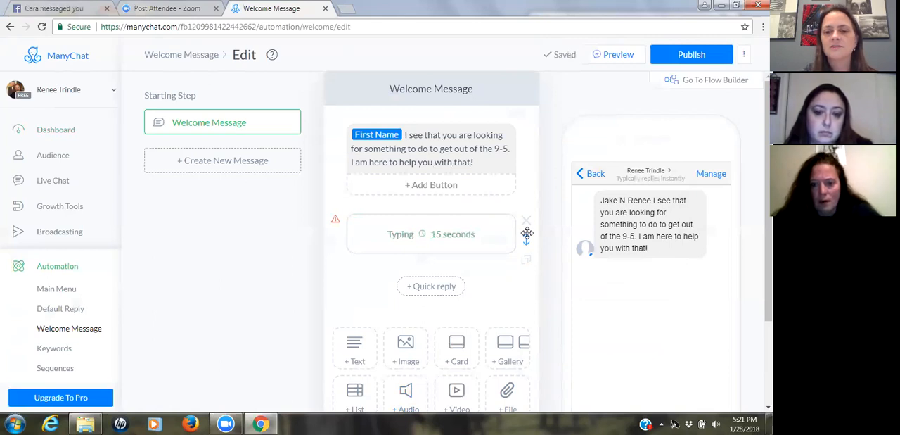
pyautogui.moveTo(527, 233); pyautogui.dragTo(479, 144)
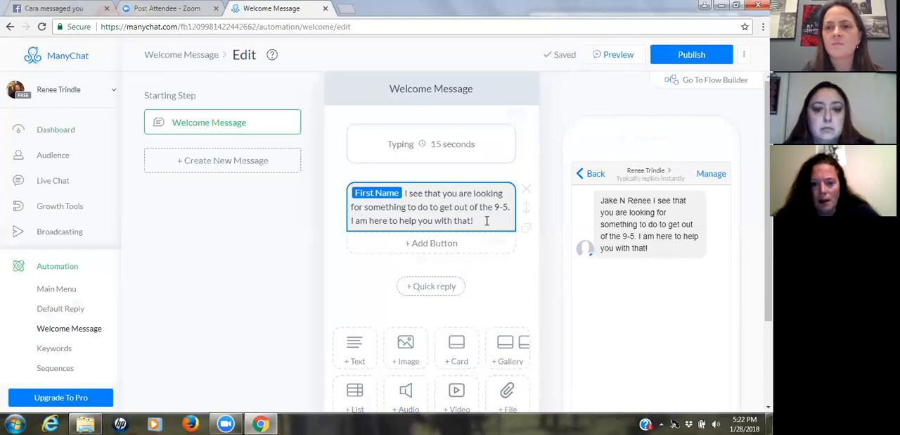
# - Reword the end of the first sentence after "looking for something to" as "get your freedom back!"
pyautogui.click(486, 220)
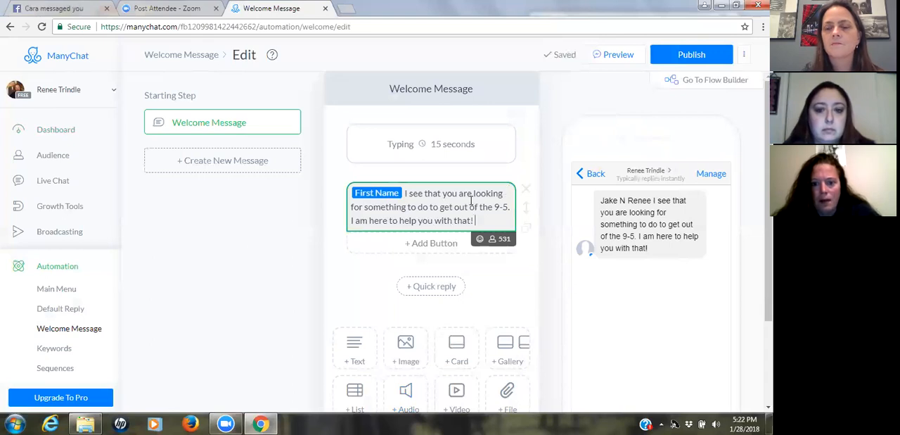
pyautogui.click(511, 207)
pyautogui.press('BackSpace')
pyautogui.press('BackSpace')
pyautogui.press('BackSpace')
pyautogui.press('BackSpace')
pyautogui.press('BackSpace')
pyautogui.press('BackSpace')
pyautogui.press('BackSpace')
pyautogui.press('BackSpace')
pyautogui.press('BackSpace')
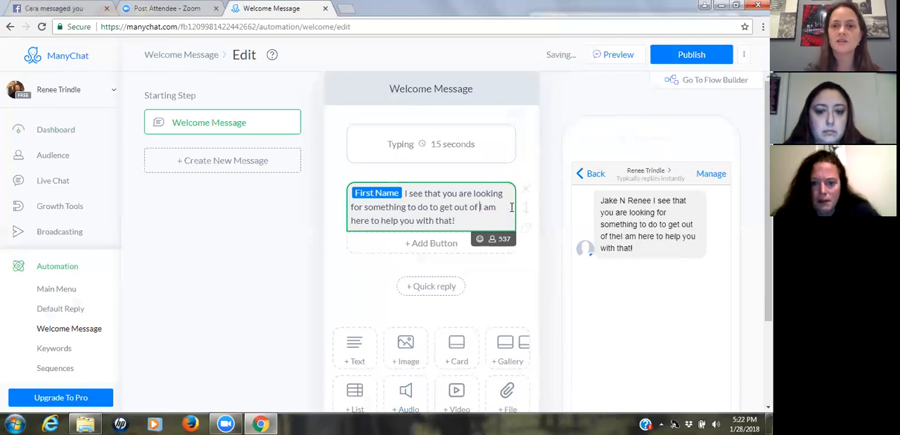
pyautogui.press('BackSpace')
pyautogui.press('BackSpace')
pyautogui.press('BackSpace')
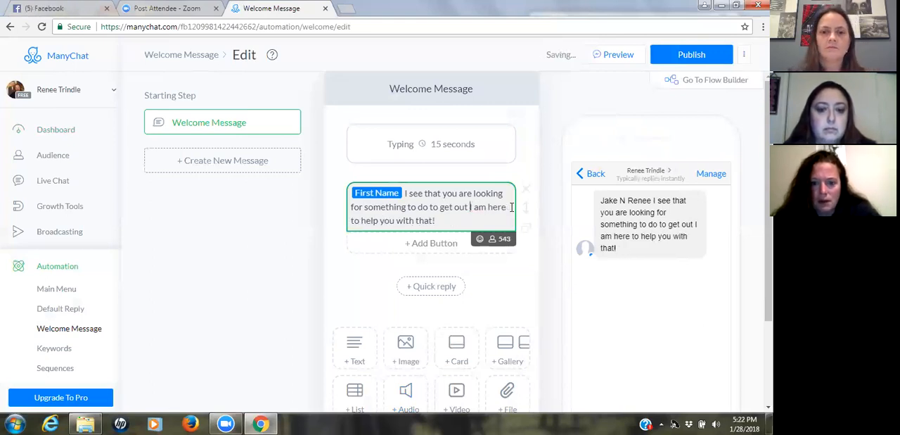
pyautogui.press('BackSpace')
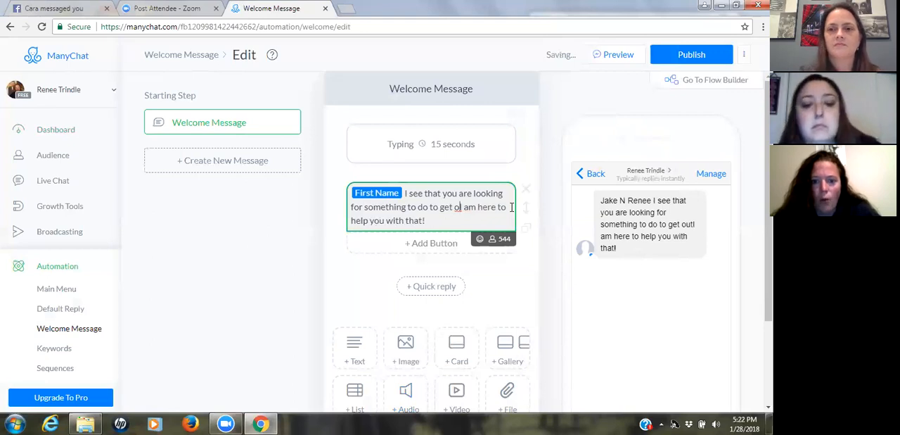
pyautogui.press('BackSpace')
pyautogui.press('BackSpace')
pyautogui.press('BackSpace')
pyautogui.press('BackSpace')
pyautogui.press('BackSpace')
pyautogui.press('BackSpace')
pyautogui.press('BackSpace')
pyautogui.press('BackSpace')
pyautogui.press('BackSpace')
pyautogui.press('BackSpace')
pyautogui.press('BackSpace')
pyautogui.press('BackSpace')
pyautogui.press('BackSpace')
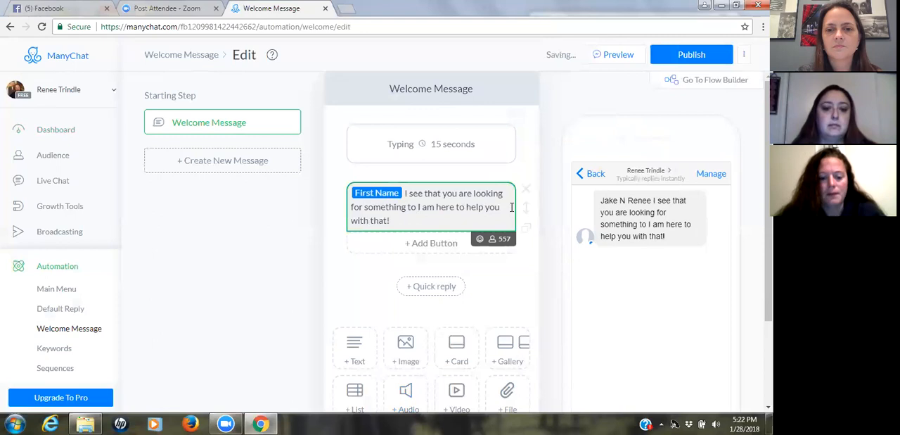
pyautogui.write('get y')
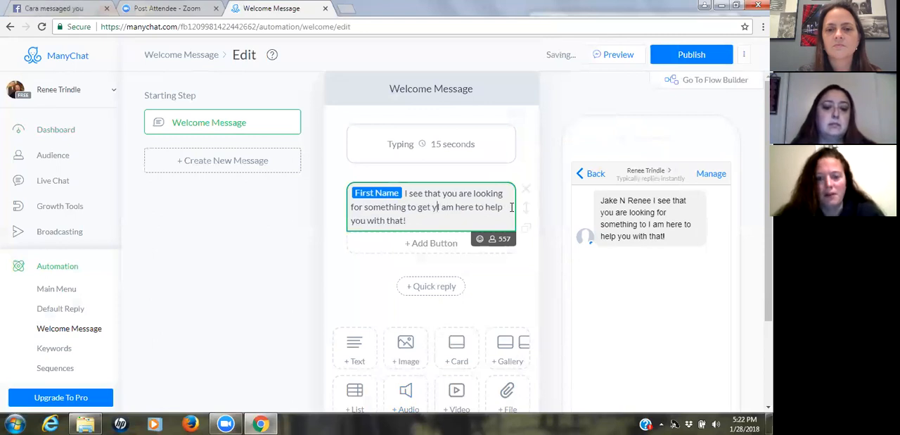
pyautogui.write('our ')
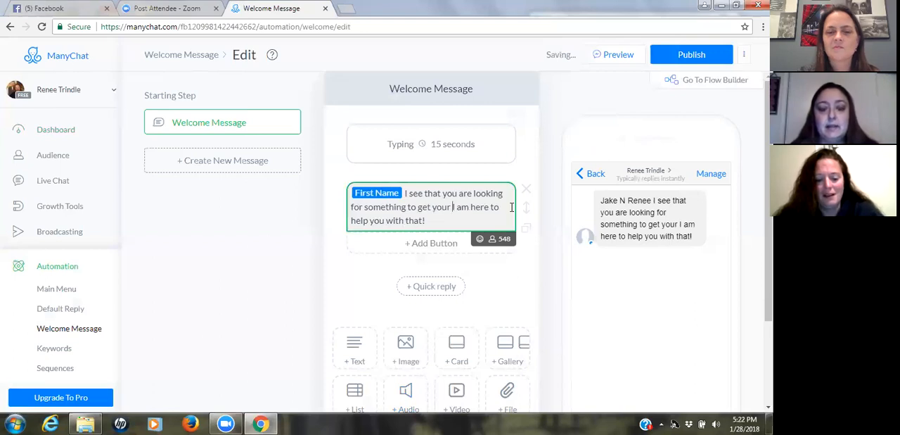
pyautogui.write('freedom bacl')
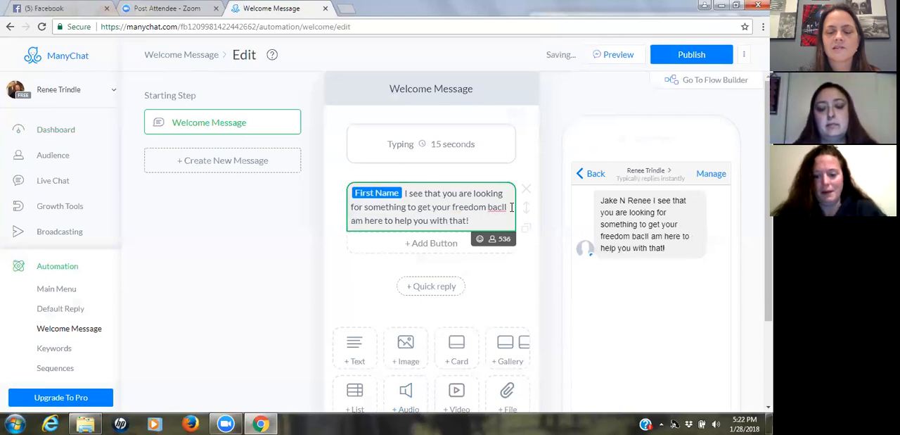
pyautogui.write('k!')
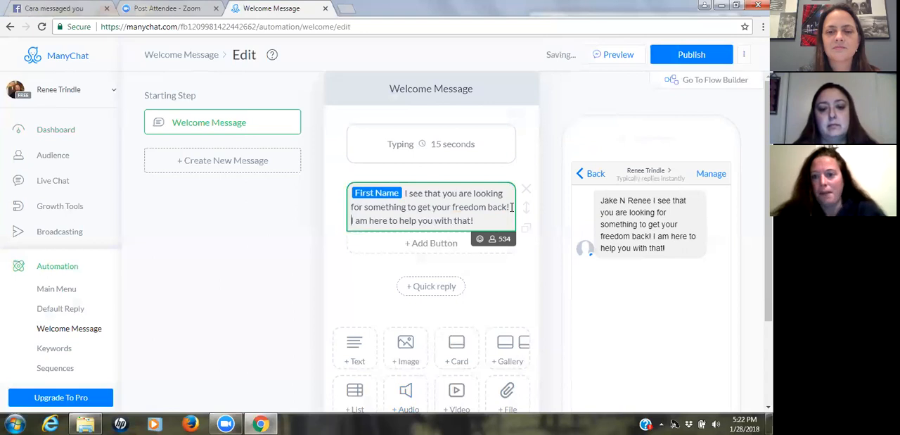
pyautogui.click(612, 56)
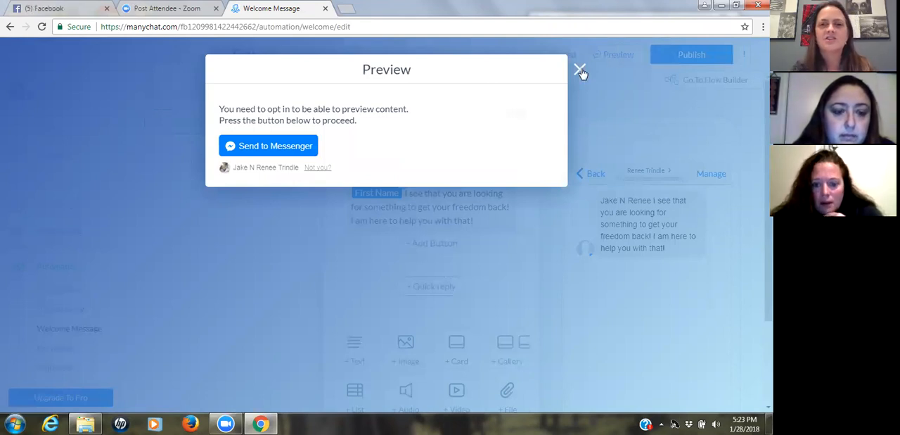
pyautogui.click(581, 70)
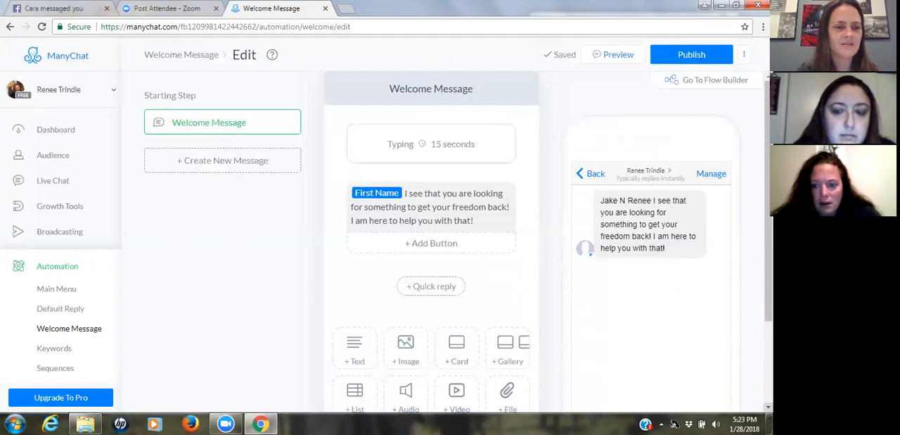
pyautogui.click(769, 408)
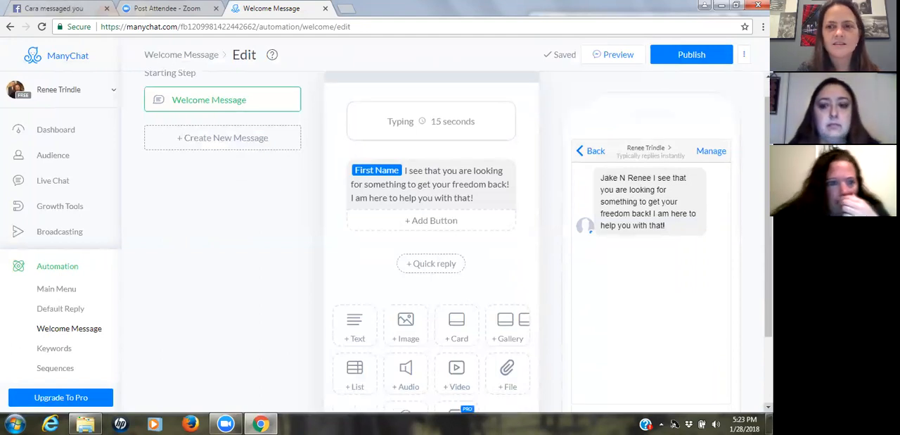
pyautogui.click(768, 407)
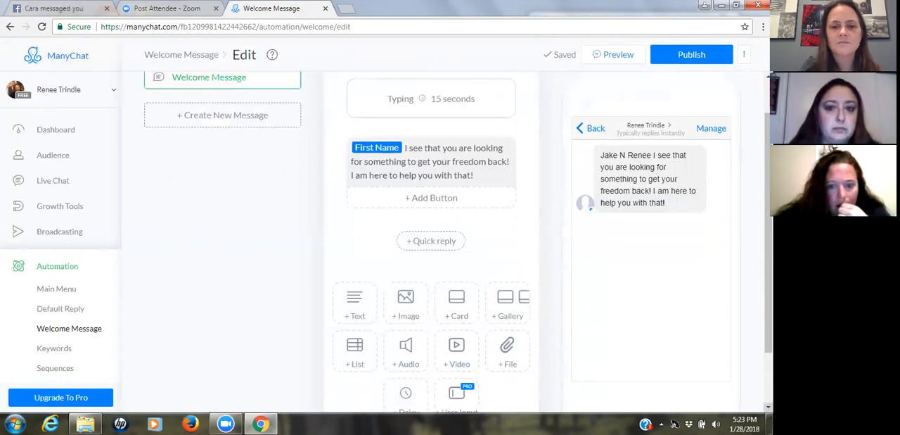
pyautogui.click(769, 407)
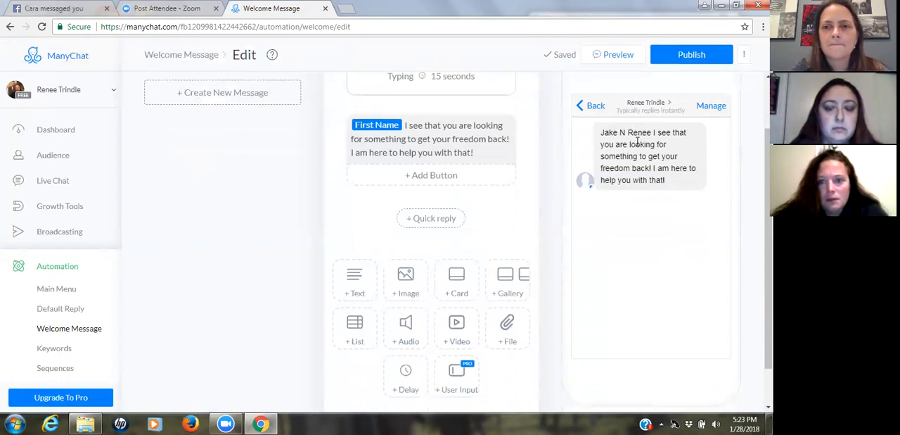
# - Opt in to Messenger previews with the signed-in Facebook account and send a preview of the Welcome Message
pyautogui.click(610, 59)
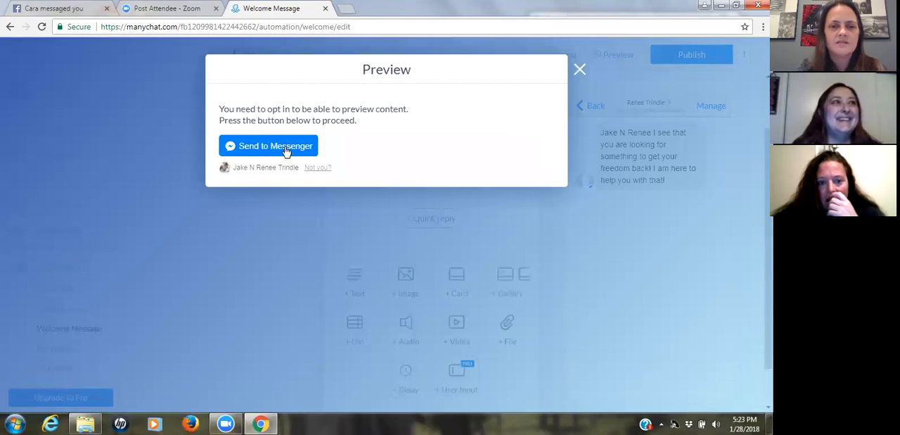
pyautogui.click(286, 150)
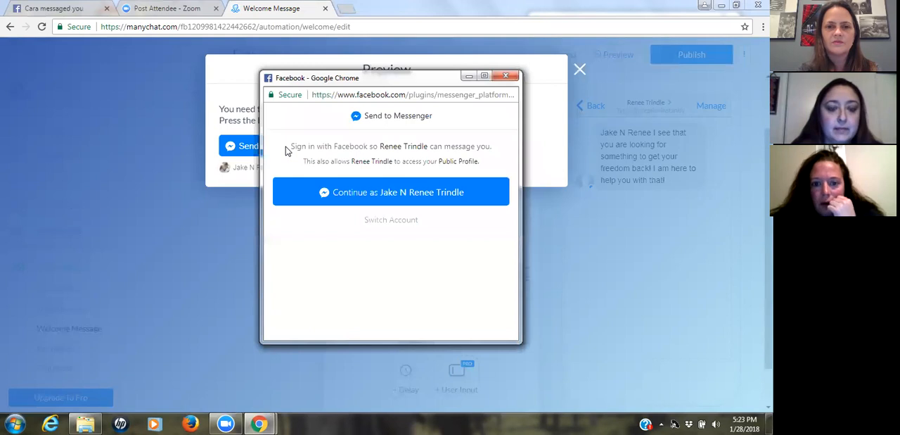
pyautogui.click(387, 192)
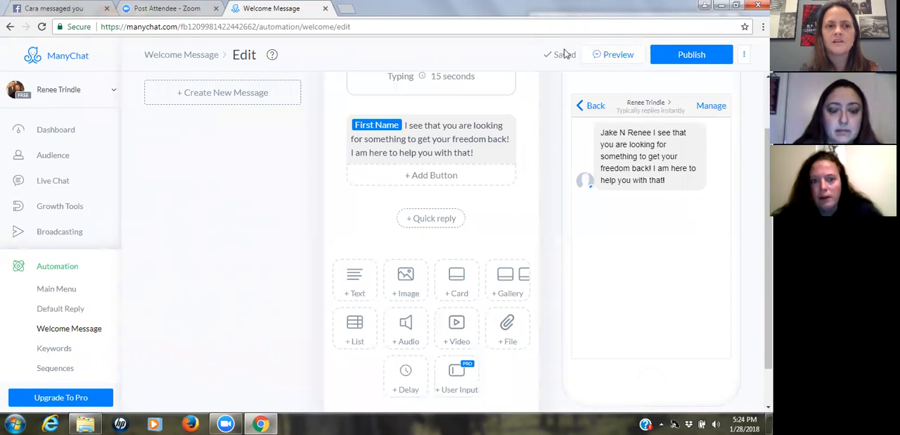
pyautogui.click(618, 55)
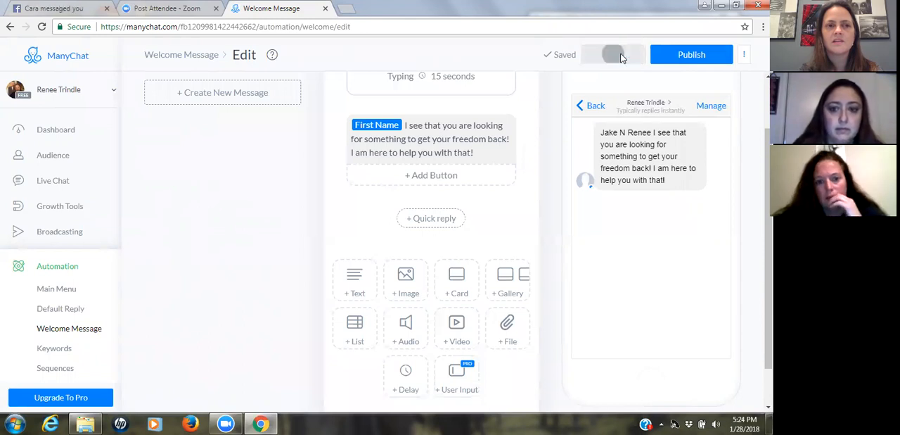